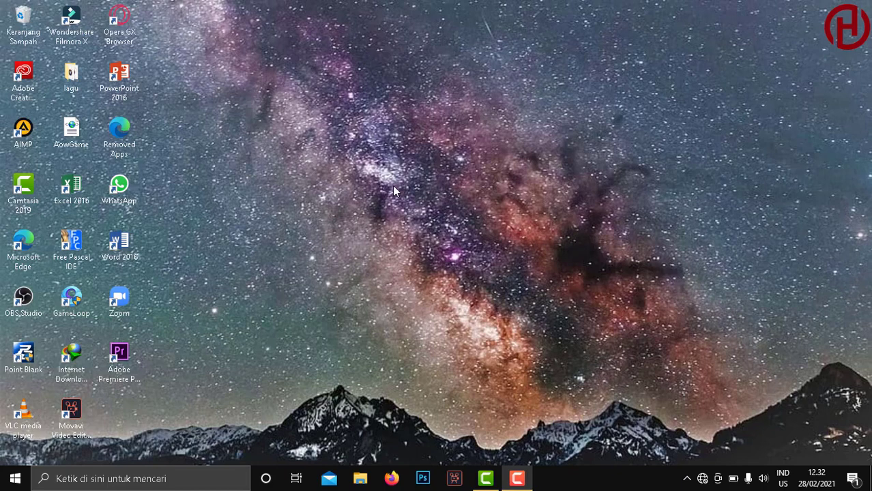
Step: Open Movavi Video Editor 15 Plus and import WhatsApp Video 2021-01-27 at 11.10.19 from the Gambar folder
{"action": "left_click", "coordinate": [77, 407]}
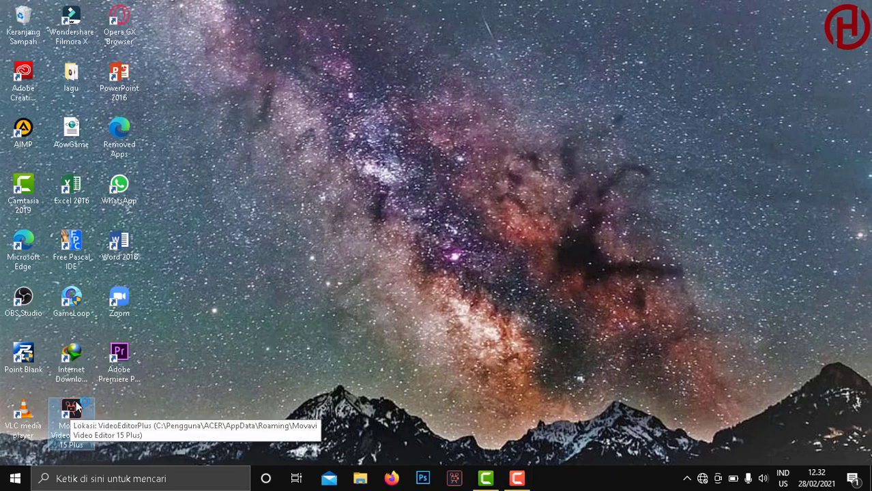
{"action": "double_click", "coordinate": [77, 407]}
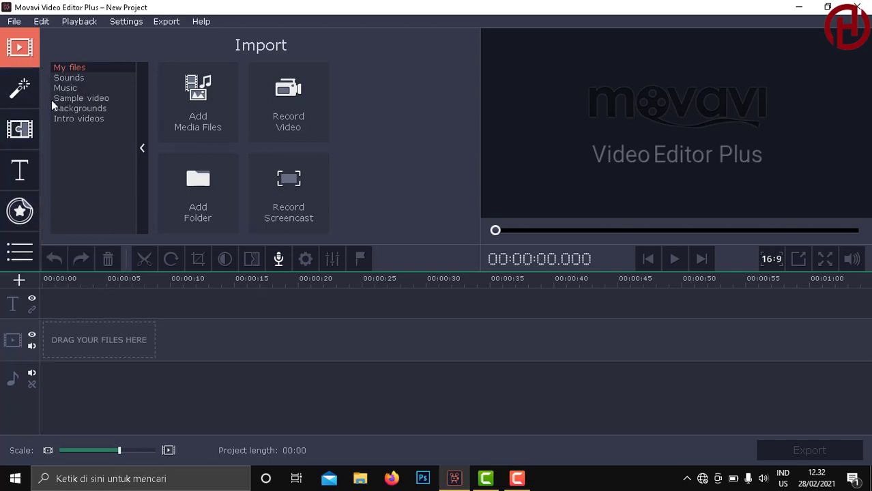
{"action": "left_click", "coordinate": [204, 117]}
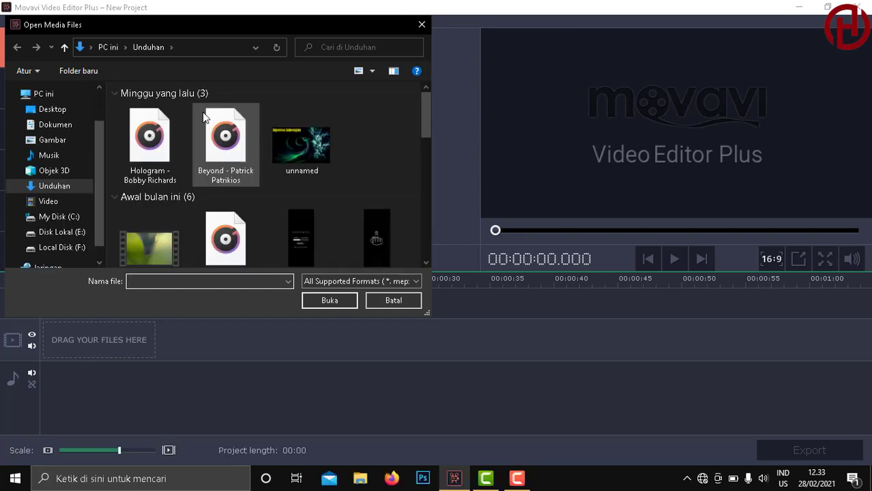
{"action": "left_click", "coordinate": [52, 140]}
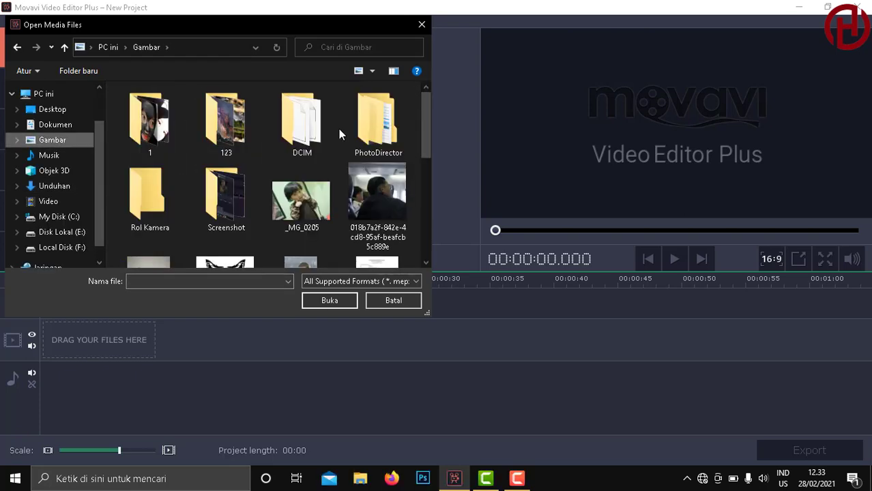
{"action": "scroll", "coordinate": [338, 129], "scroll_direction": "down", "scroll_amount": 5}
{"action": "left_click", "coordinate": [168, 205]}
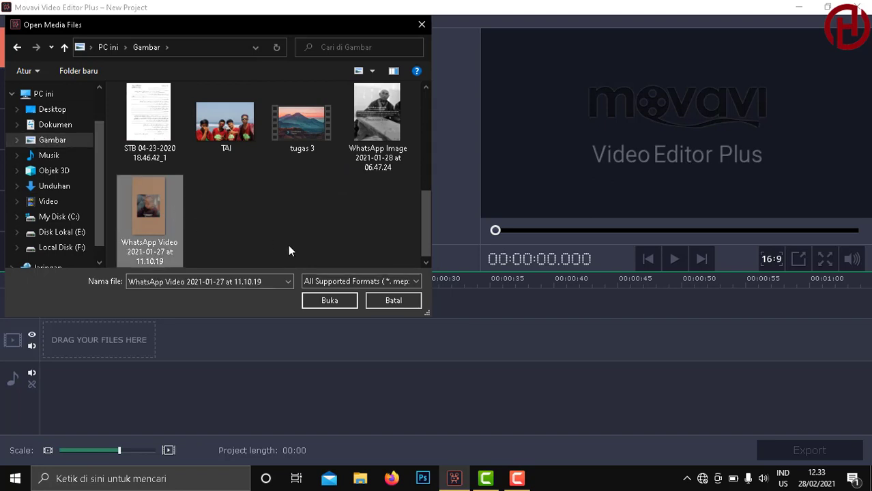
{"action": "left_click", "coordinate": [329, 300]}
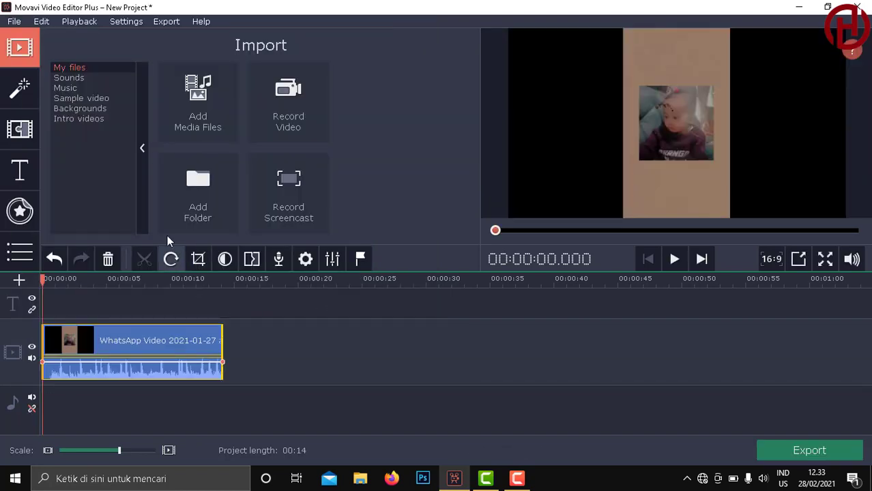
Step: Place the Bold blue intro before the WhatsApp video on the video track and preview the playback
{"action": "left_click", "coordinate": [101, 118]}
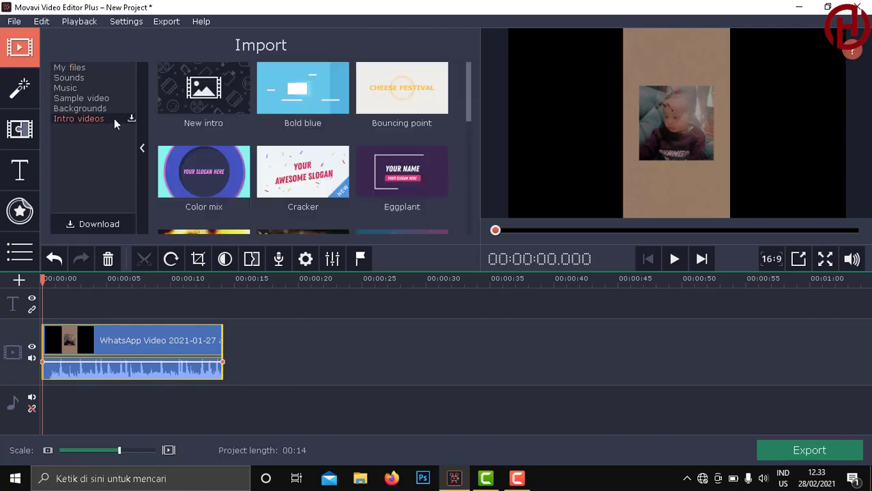
{"action": "scroll", "coordinate": [243, 105], "scroll_direction": "down", "scroll_amount": 10}
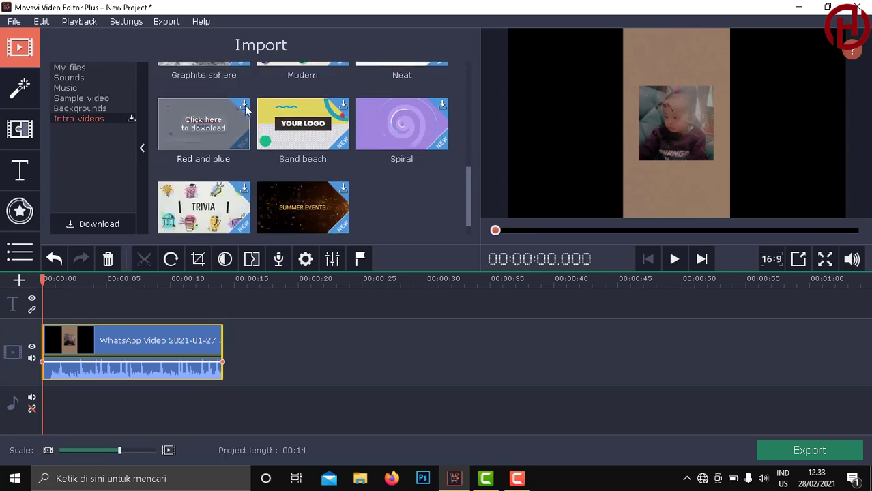
{"action": "scroll", "coordinate": [247, 108], "scroll_direction": "up", "scroll_amount": 5}
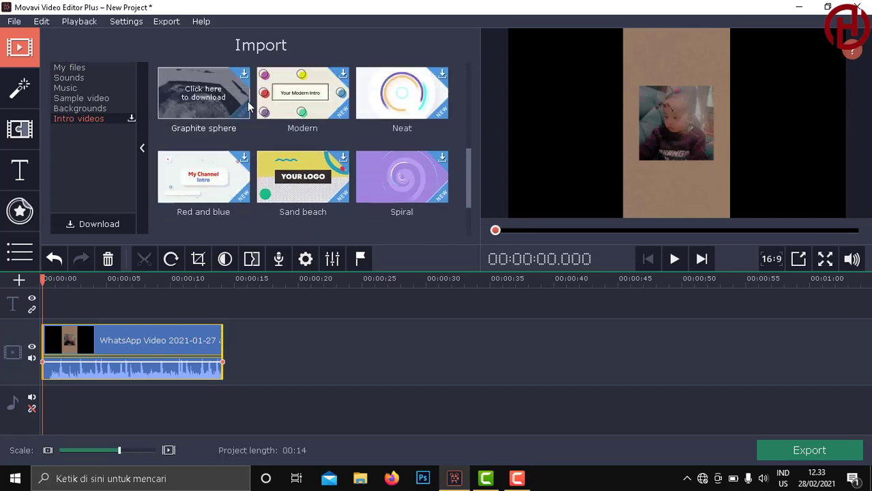
{"action": "scroll", "coordinate": [247, 101], "scroll_direction": "up", "scroll_amount": 3}
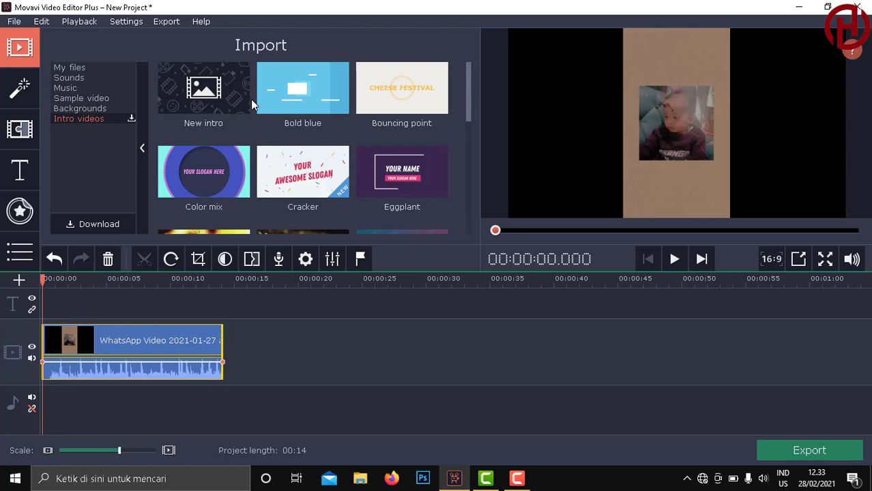
{"action": "left_click", "coordinate": [312, 84]}
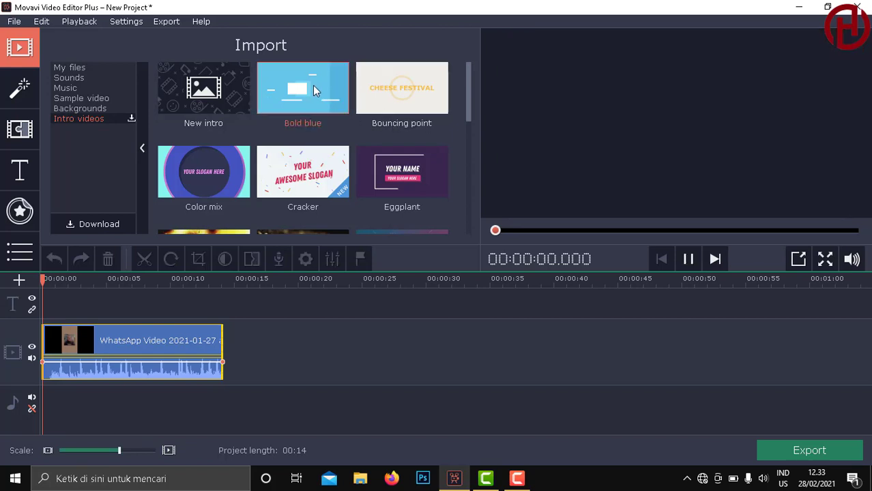
{"action": "left_click_drag", "start_coordinate": [305, 88], "coordinate": [45, 333]}
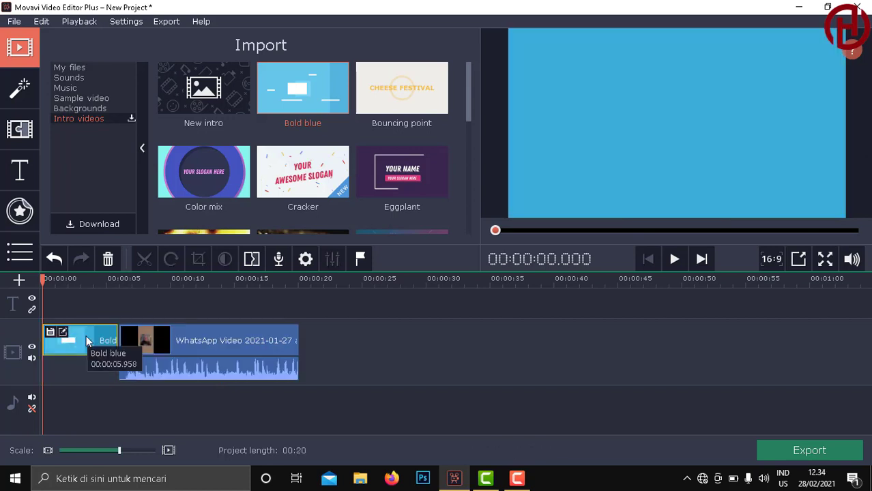
{"action": "key", "text": "space"}
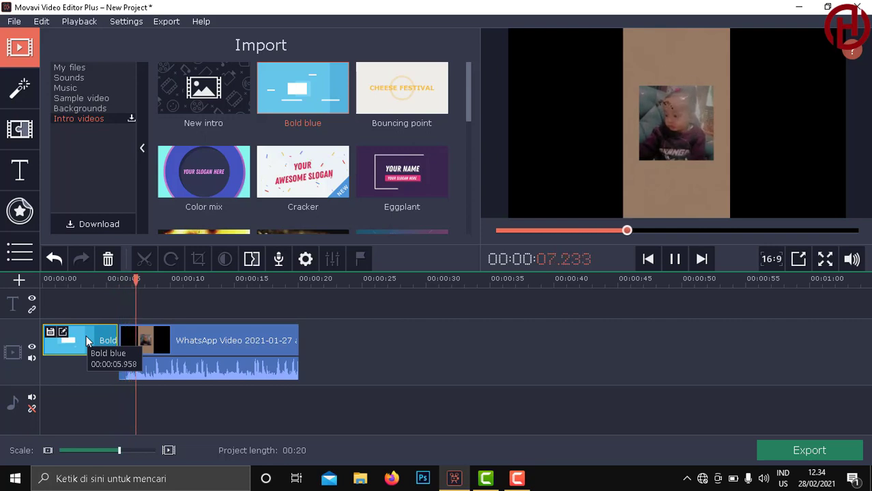
{"action": "key", "text": "space"}
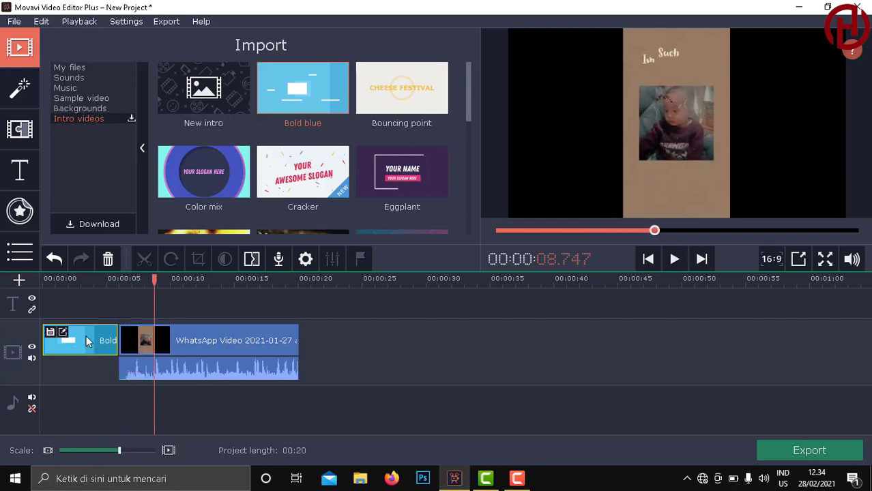
Step: Open the intro for editing, change its LOCAL NEWS title to "hipotesa lamongan" and fit it on one line centred in the frame
{"action": "double_click", "coordinate": [83, 331]}
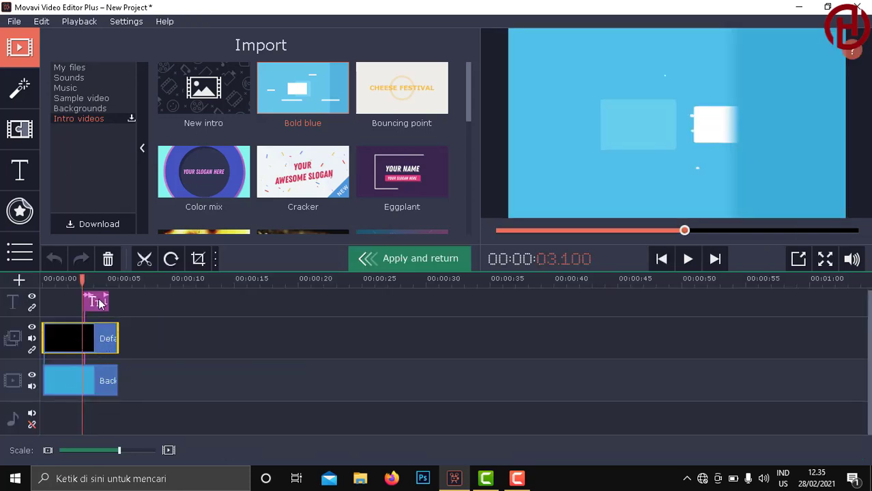
{"action": "left_click", "coordinate": [99, 304]}
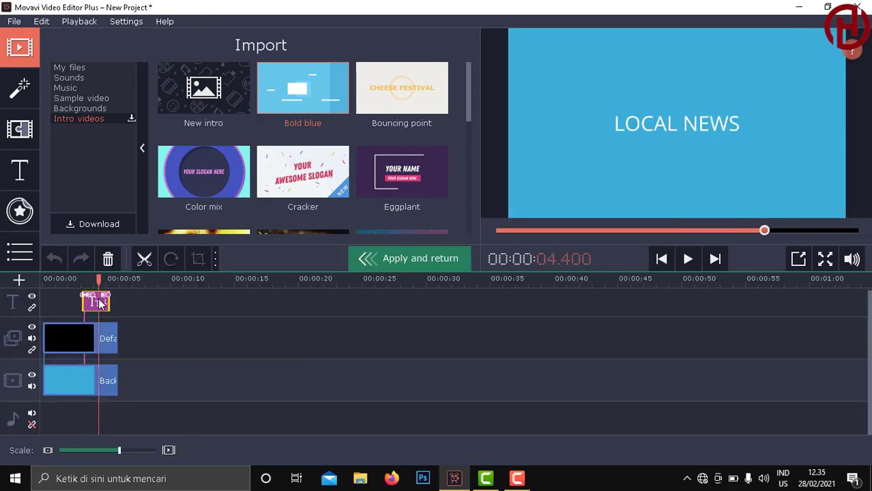
{"action": "double_click", "coordinate": [709, 124]}
{"action": "double_click", "coordinate": [763, 156]}
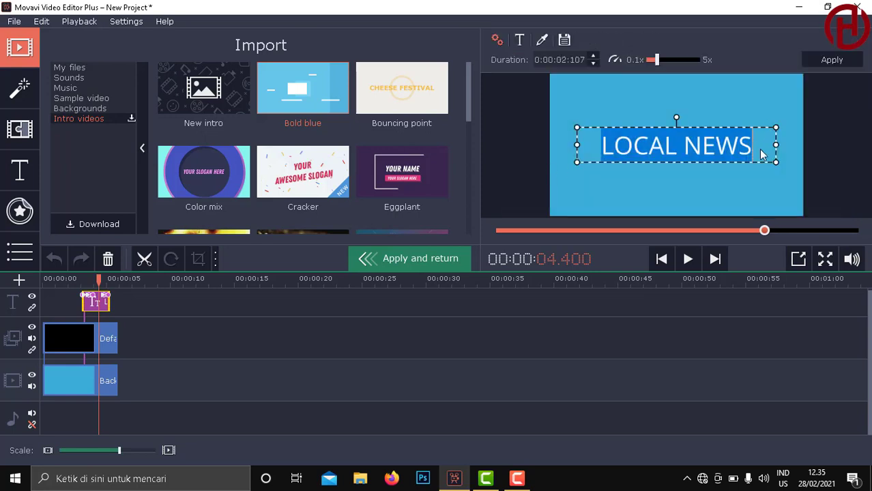
{"action": "type", "text": "hi"}
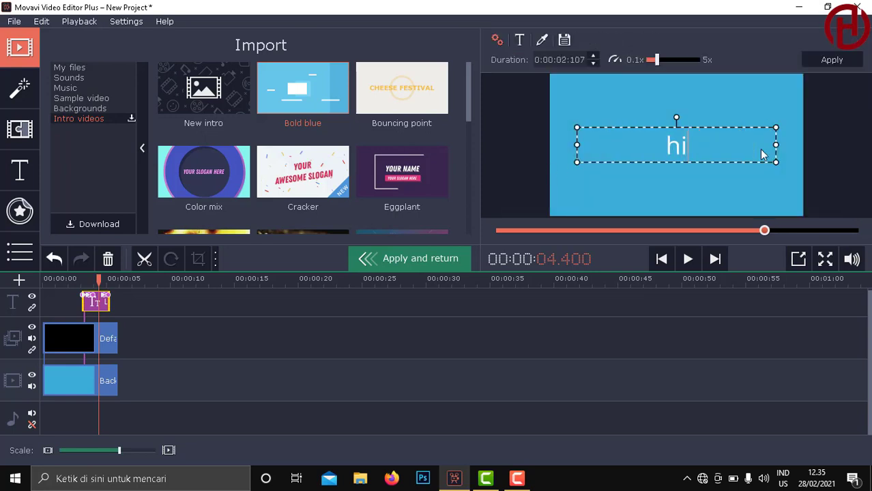
{"action": "type", "text": "potesa"}
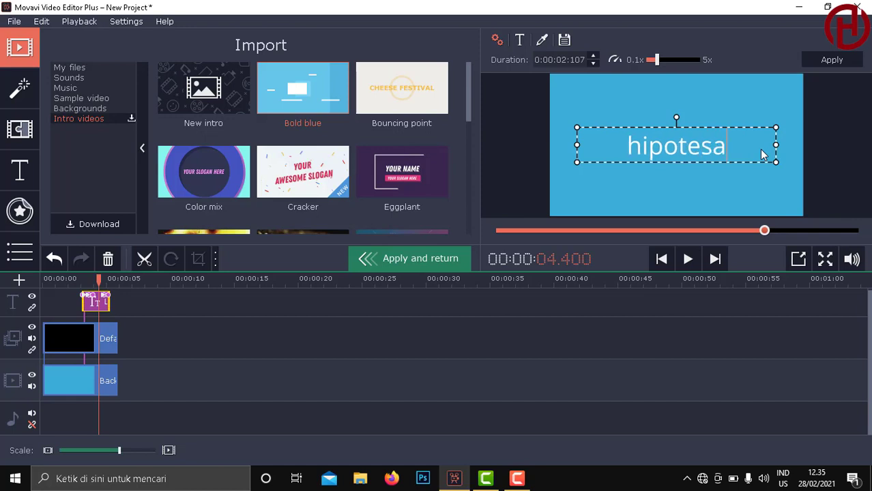
{"action": "type", "text": " lamonga"}
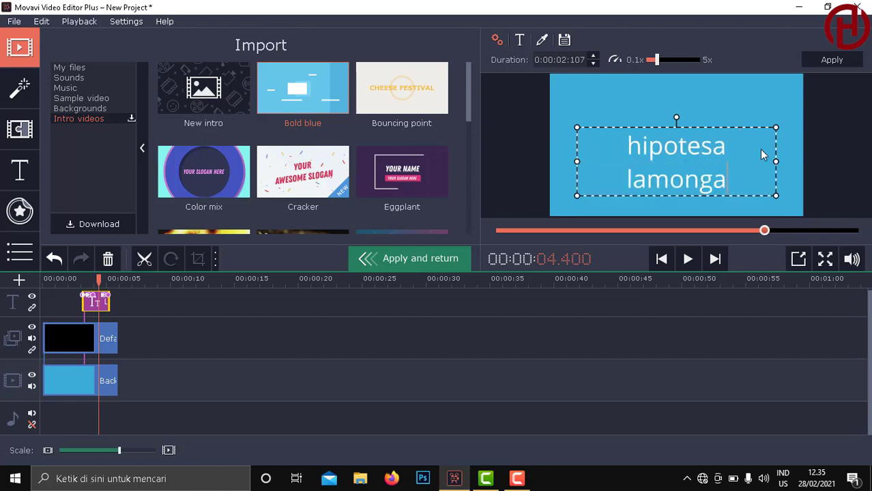
{"action": "type", "text": "n"}
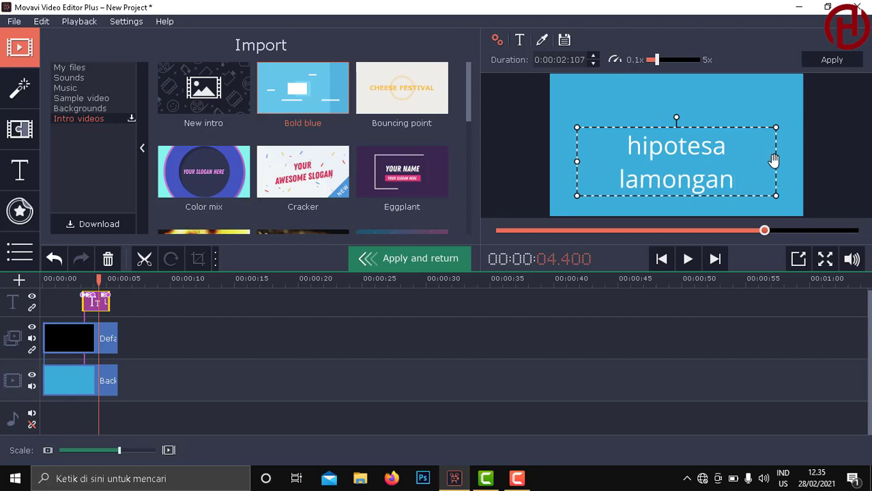
{"action": "left_click_drag", "start_coordinate": [777, 163], "coordinate": [827, 146]}
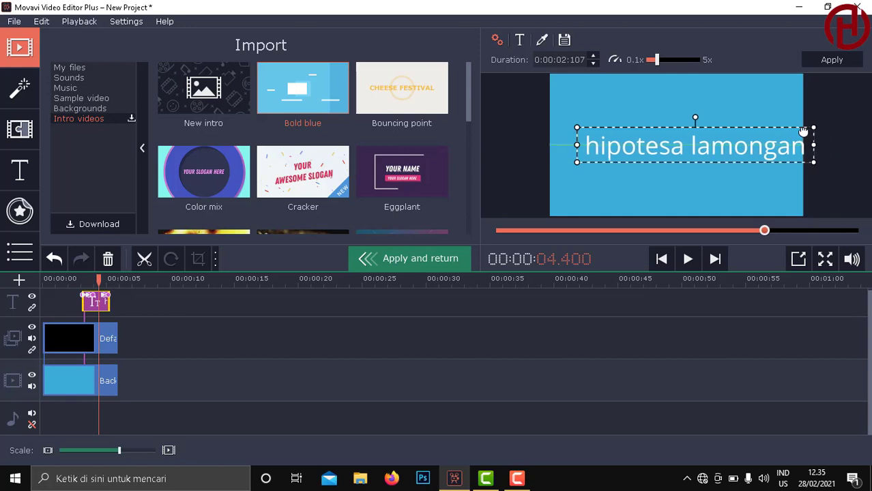
{"action": "left_click_drag", "start_coordinate": [788, 137], "coordinate": [762, 125]}
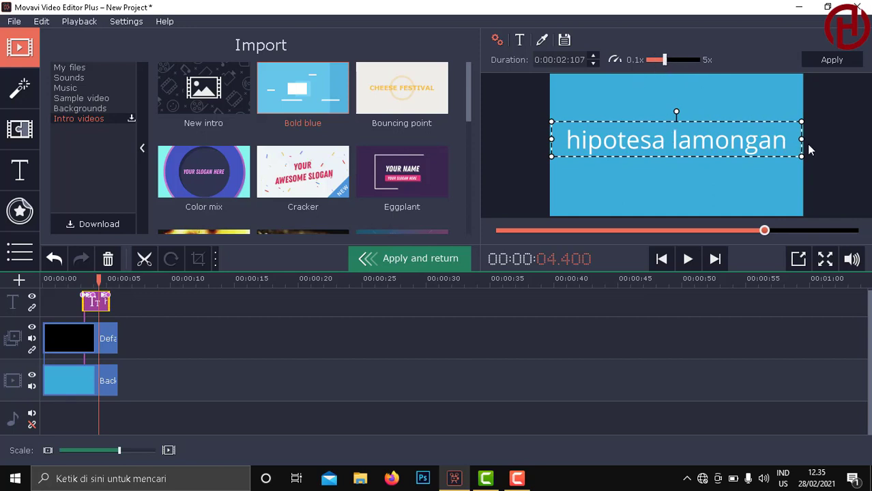
Step: Set the whole title's font to Old English Text MT and enlarge the title to nearly the frame's width
{"action": "left_click_drag", "start_coordinate": [778, 144], "coordinate": [563, 153]}
{"action": "double_click", "coordinate": [783, 146]}
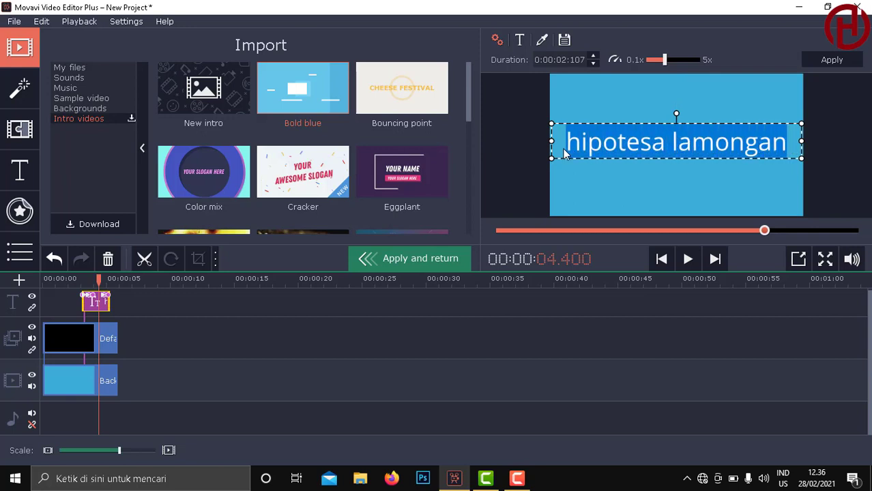
{"action": "left_click", "coordinate": [519, 39]}
{"action": "left_click", "coordinate": [550, 59]}
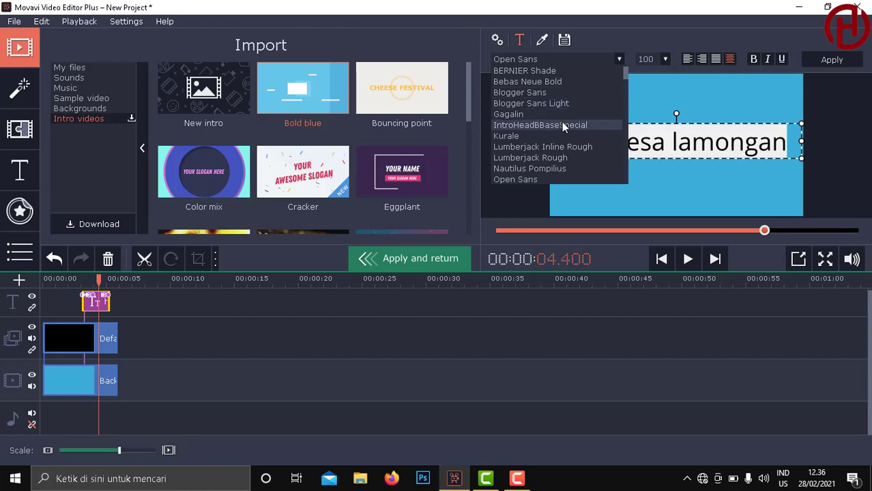
{"action": "scroll", "coordinate": [561, 122], "scroll_direction": "down", "scroll_amount": 3}
{"action": "scroll", "coordinate": [561, 121], "scroll_direction": "down", "scroll_amount": 12}
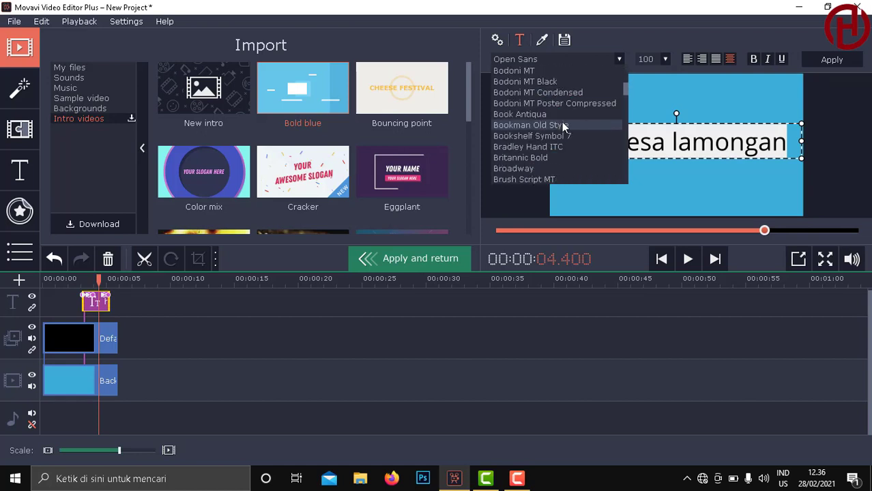
{"action": "scroll", "coordinate": [563, 122], "scroll_direction": "down", "scroll_amount": 20}
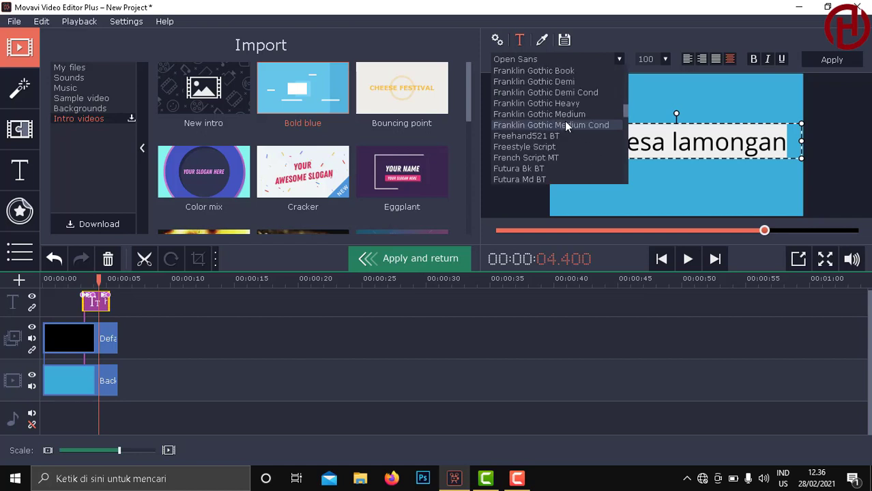
{"action": "scroll", "coordinate": [565, 123], "scroll_direction": "down", "scroll_amount": 15}
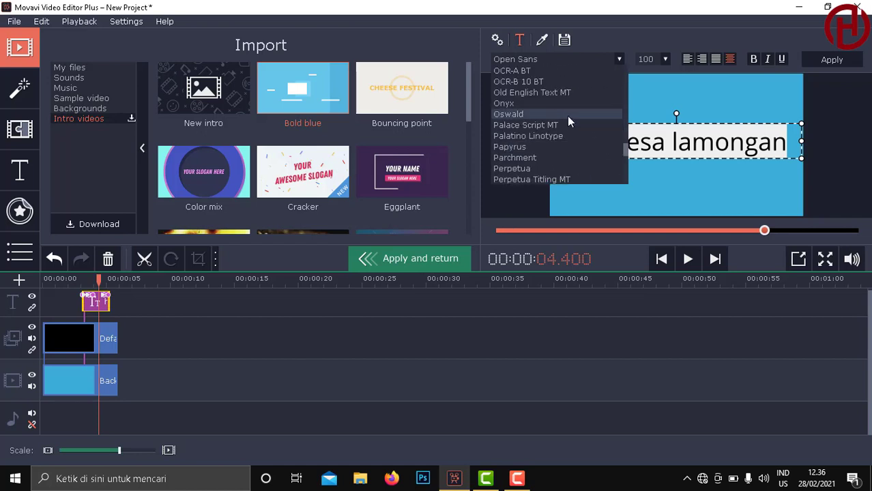
{"action": "left_click", "coordinate": [572, 92]}
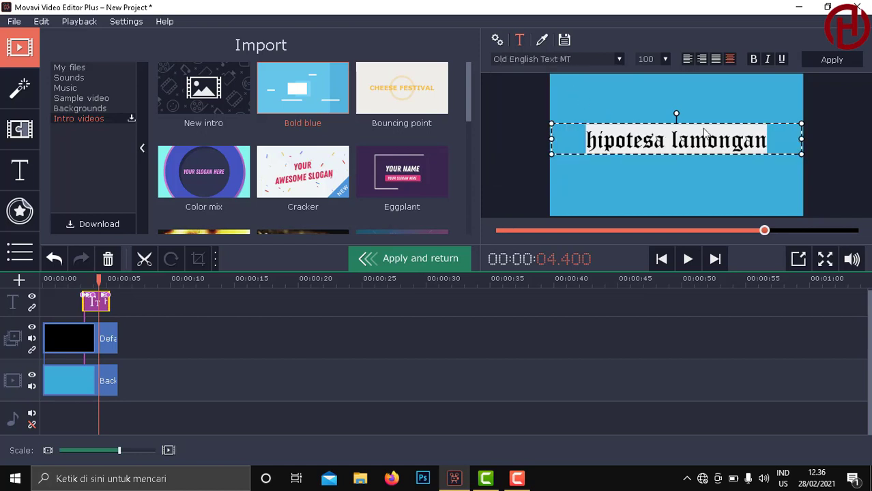
{"action": "left_click", "coordinate": [785, 133]}
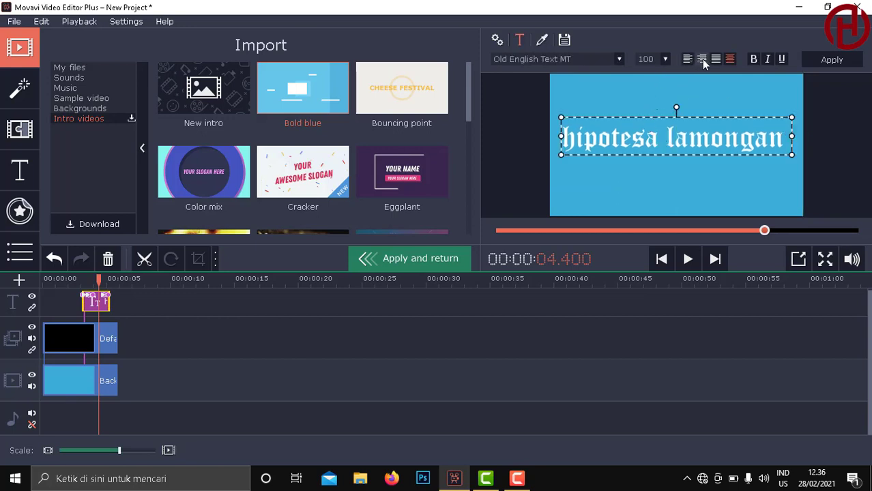
Step: Left-align the whole title and try bold formatting on it, leaving bold switched off
{"action": "double_click", "coordinate": [779, 137]}
{"action": "left_click", "coordinate": [782, 138]}
{"action": "left_click_drag", "start_coordinate": [783, 138], "coordinate": [561, 141]}
{"action": "left_click", "coordinate": [753, 59]}
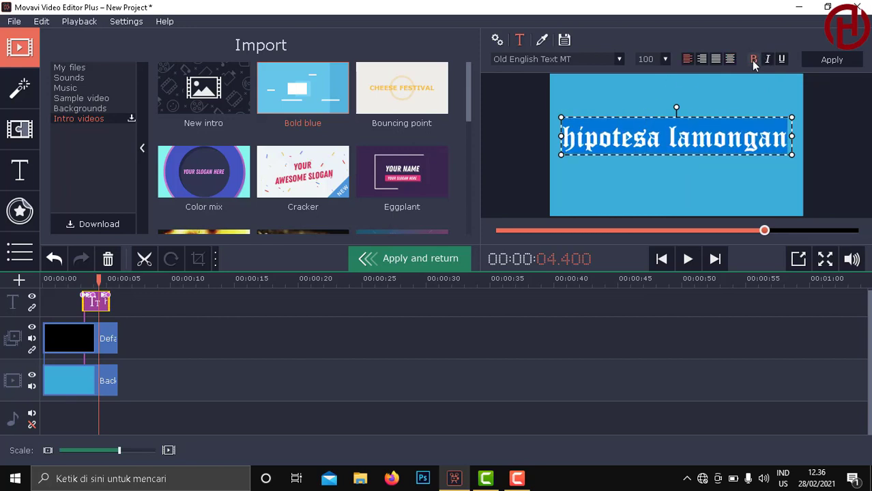
{"action": "left_click", "coordinate": [753, 59]}
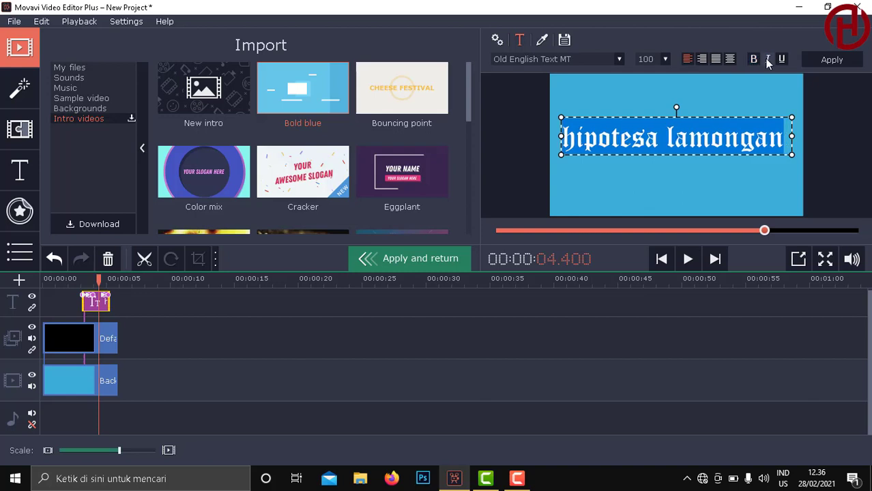
Step: Apply italic and underline formatting to the whole "hipotesa lamongan" title
{"action": "left_click", "coordinate": [768, 59]}
{"action": "double_click", "coordinate": [785, 138]}
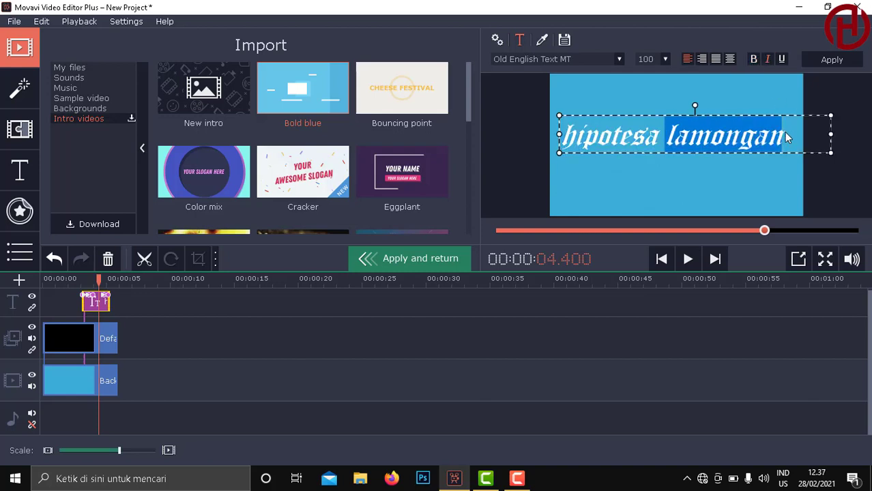
{"action": "left_click_drag", "start_coordinate": [786, 138], "coordinate": [579, 147]}
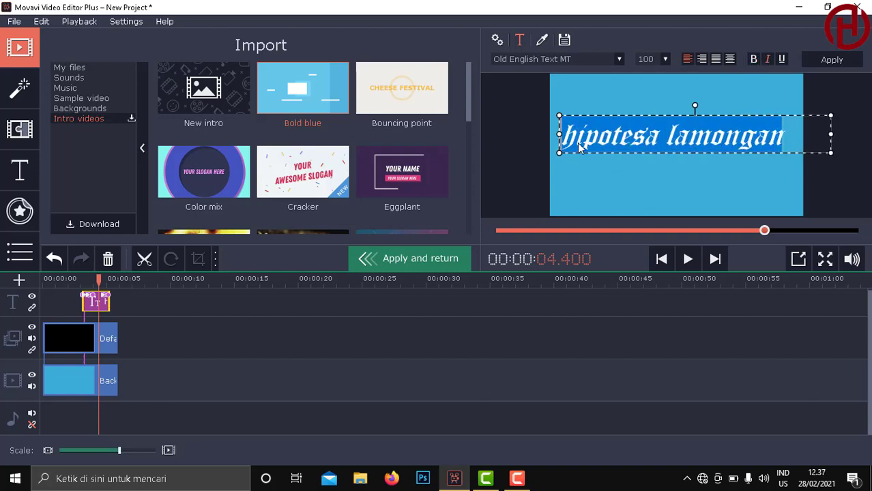
{"action": "left_click", "coordinate": [786, 60]}
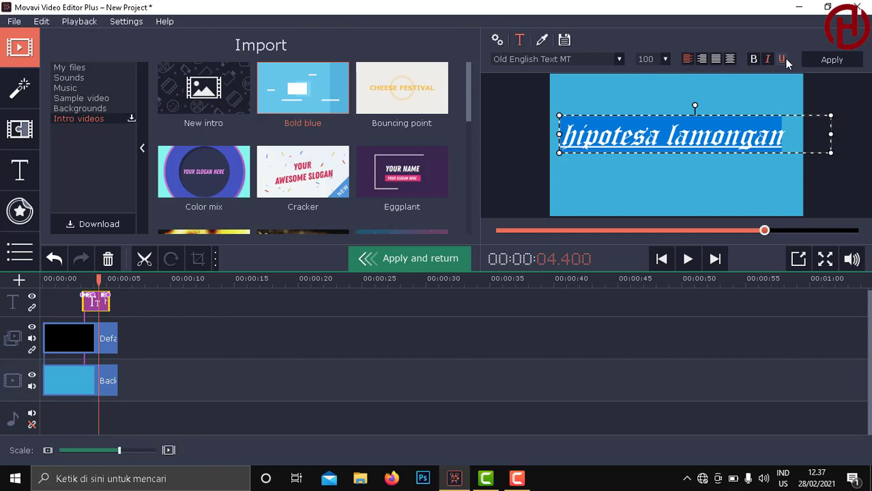
Step: Set the whole title's font size to 100 and its text colour to black (#000000), then nudge it slightly within the frame
{"action": "left_click", "coordinate": [664, 60]}
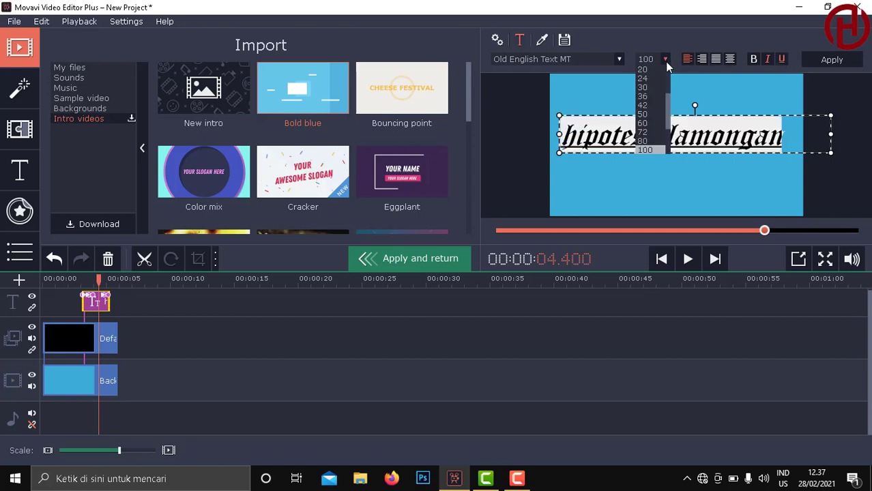
{"action": "left_click", "coordinate": [645, 149]}
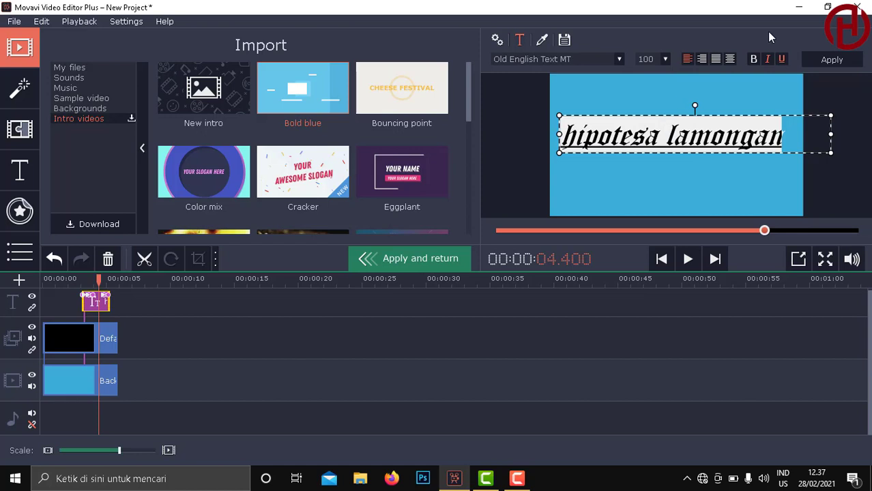
{"action": "left_click", "coordinate": [542, 41]}
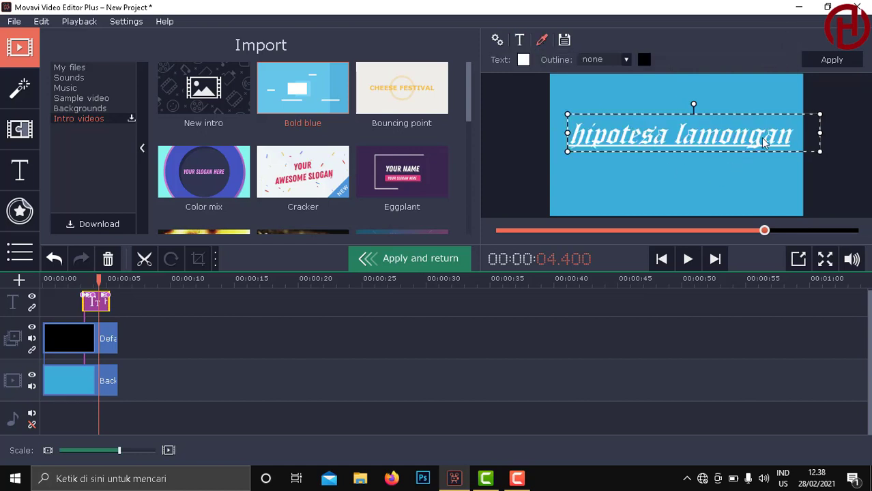
{"action": "triple_click", "coordinate": [791, 138]}
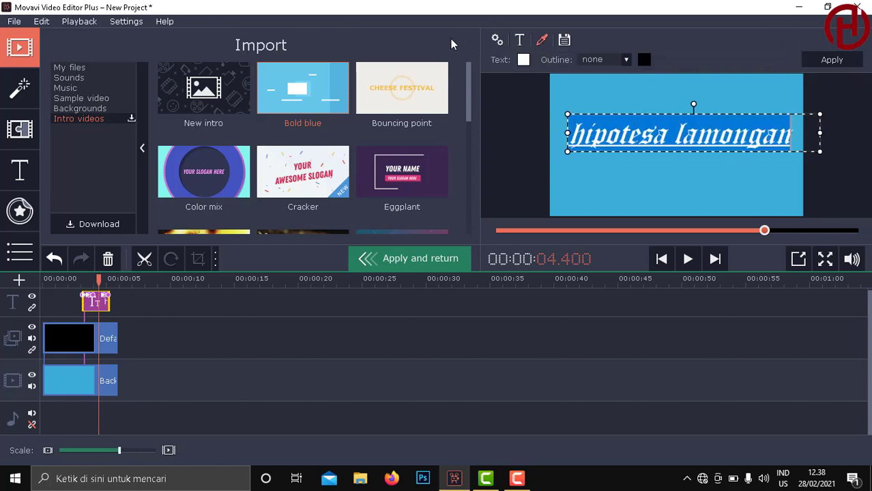
{"action": "left_click", "coordinate": [524, 61]}
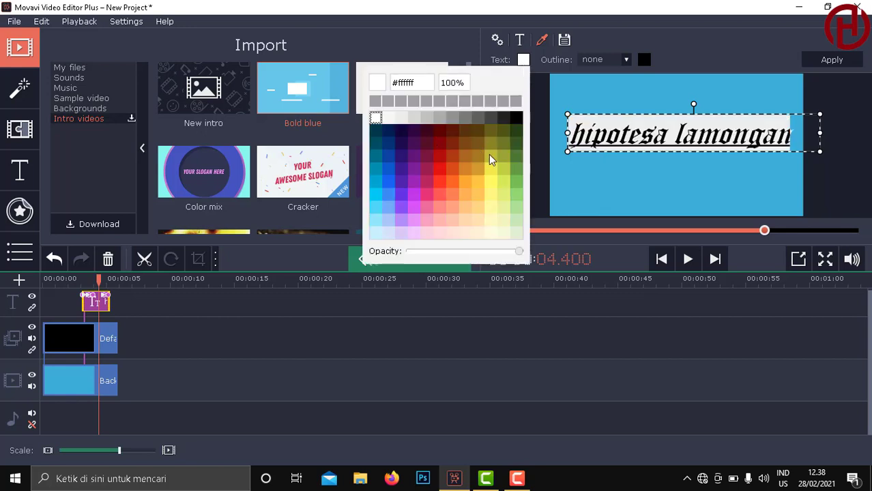
{"action": "left_click", "coordinate": [517, 117]}
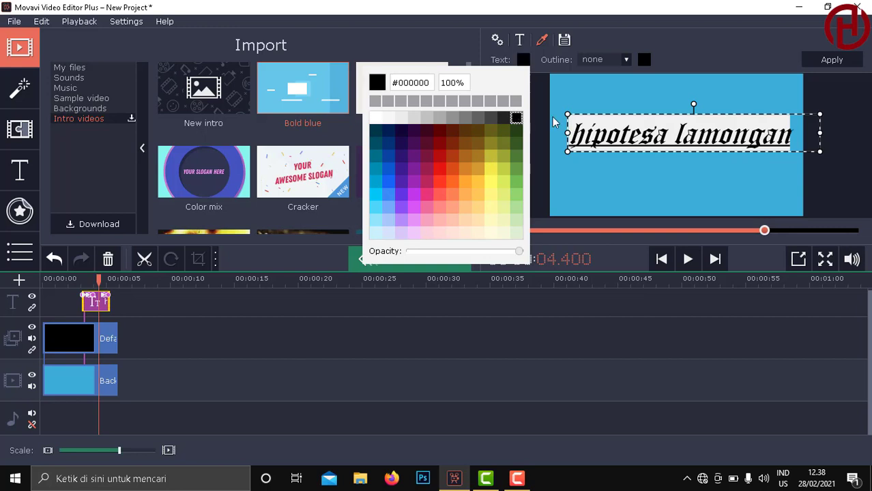
{"action": "left_click", "coordinate": [593, 99]}
{"action": "mouse_move", "coordinate": [679, 144]}
{"action": "left_mouse_down"}
{"action": "mouse_move", "coordinate": [673, 150]}
{"action": "mouse_move", "coordinate": [676, 144]}
{"action": "left_mouse_up"}
{"action": "left_click", "coordinate": [521, 322]}
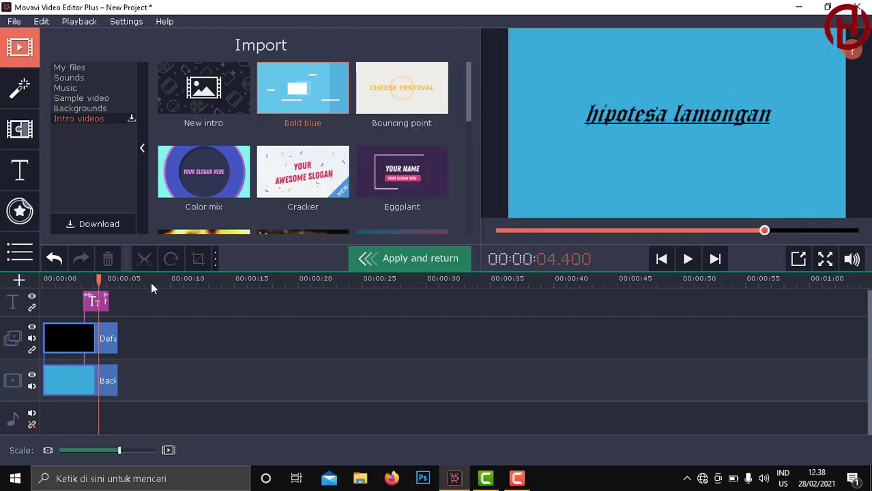
Step: Import the media file WhatsApp Video 2021-01-27 at 11.10.19 from the Gambar folder onto the main video track directly after the intro
{"action": "left_click", "coordinate": [159, 329]}
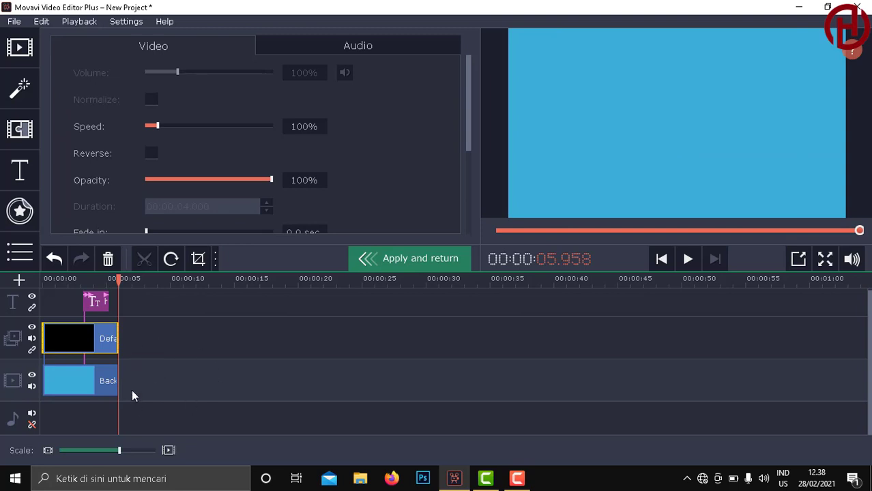
{"action": "left_click", "coordinate": [20, 47]}
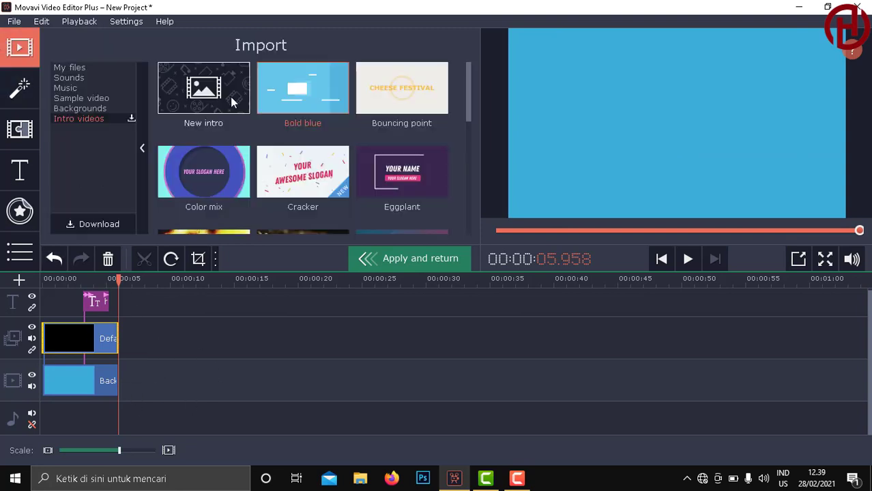
{"action": "left_click", "coordinate": [103, 69]}
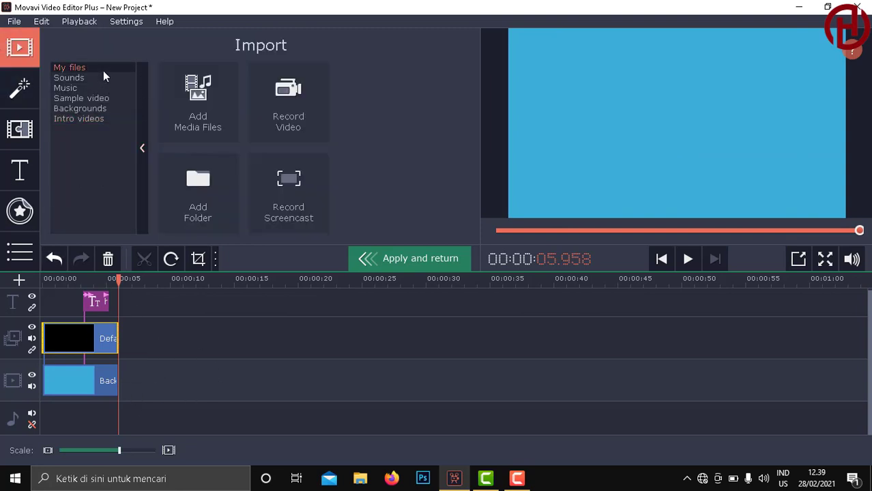
{"action": "left_click", "coordinate": [198, 99]}
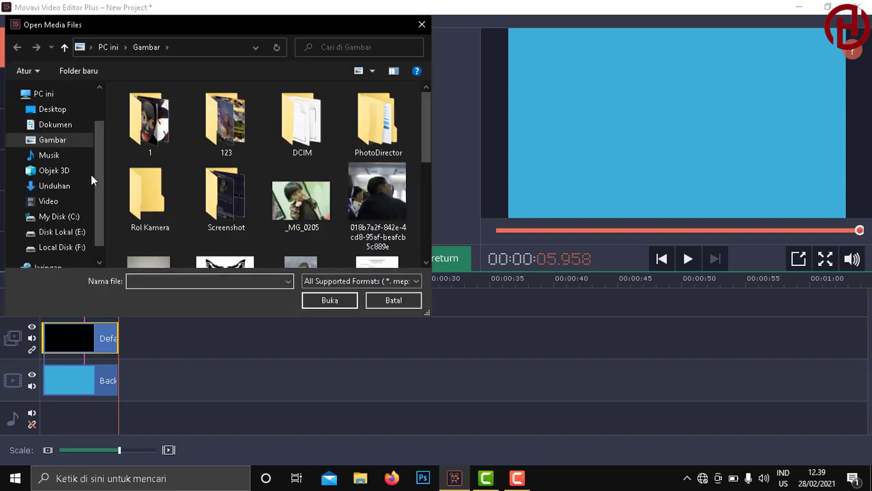
{"action": "scroll", "coordinate": [311, 128], "scroll_direction": "down", "scroll_amount": 5}
{"action": "scroll", "coordinate": [311, 128], "scroll_direction": "down", "scroll_amount": 2}
{"action": "left_click", "coordinate": [170, 209]}
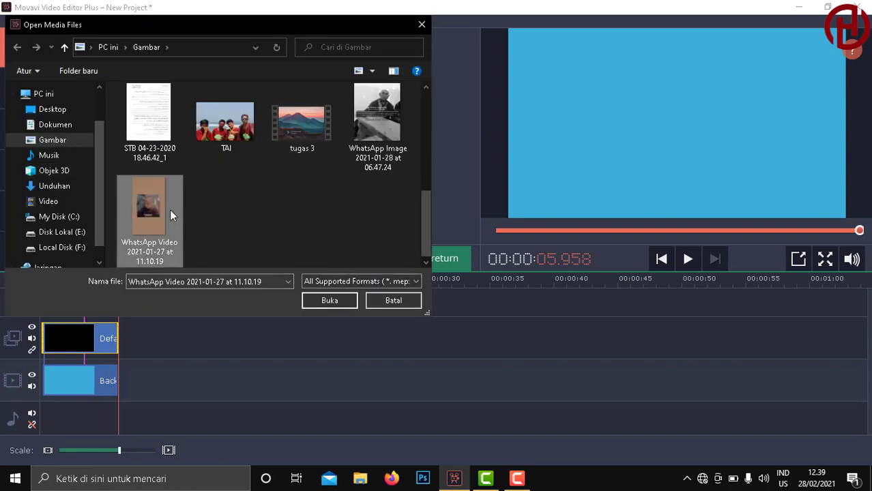
{"action": "left_click", "coordinate": [328, 301]}
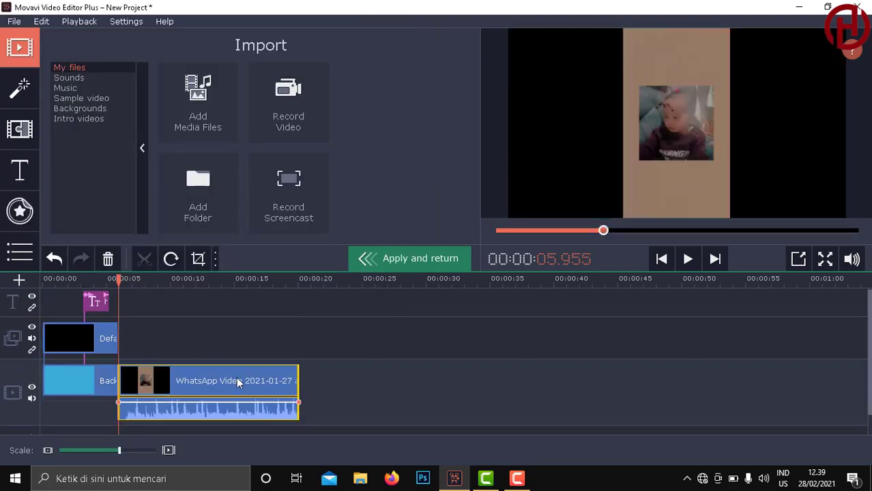
{"action": "left_click_drag", "start_coordinate": [237, 382], "coordinate": [247, 345]}
Step: Play the project from the beginning through the intro into the imported clip, and pause at about 9 seconds
{"action": "left_click", "coordinate": [116, 287]}
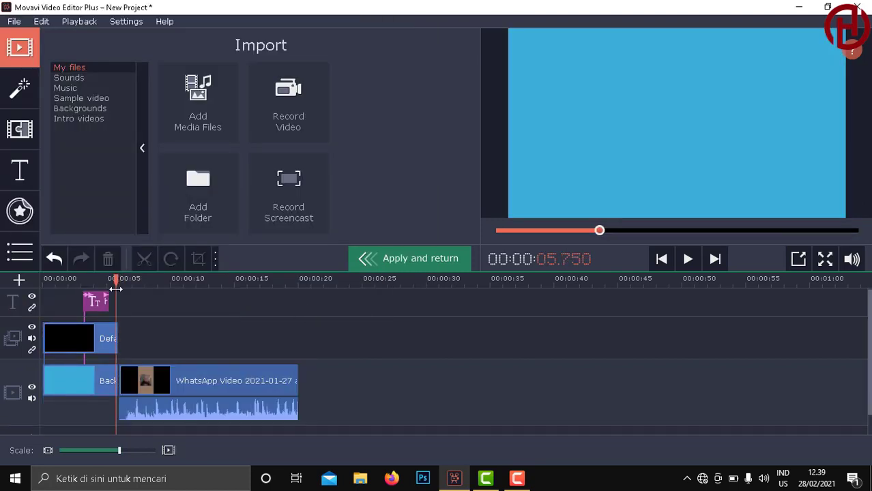
{"action": "left_click_drag", "start_coordinate": [116, 288], "coordinate": [37, 295]}
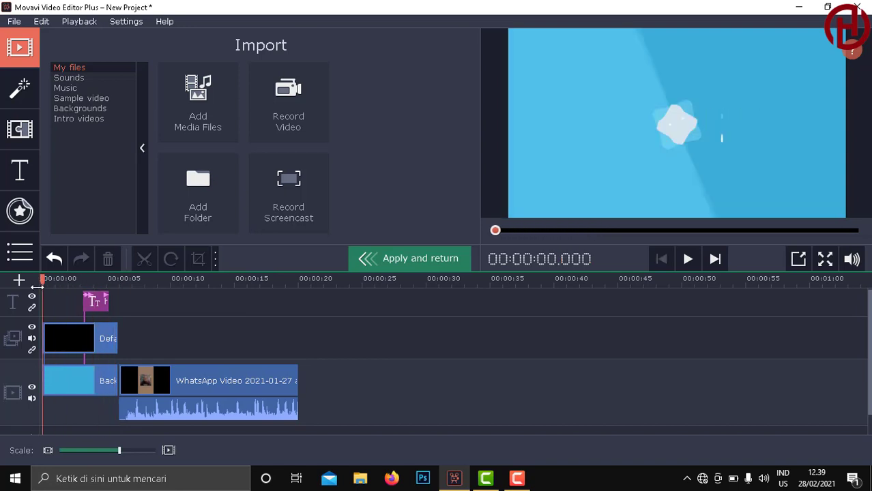
{"action": "key", "text": "space"}
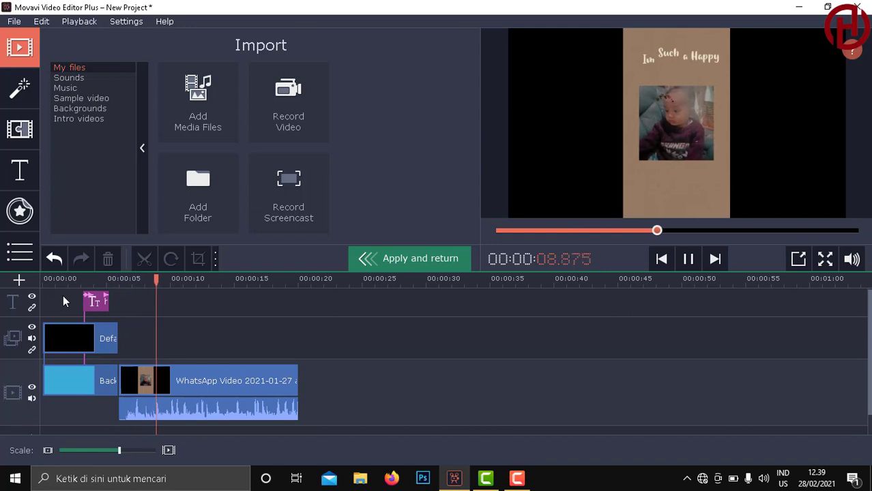
{"action": "key", "text": "space"}
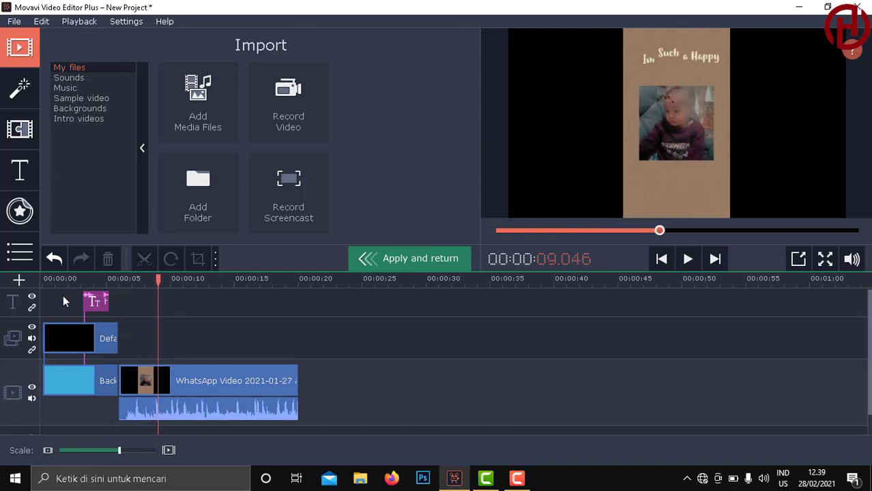